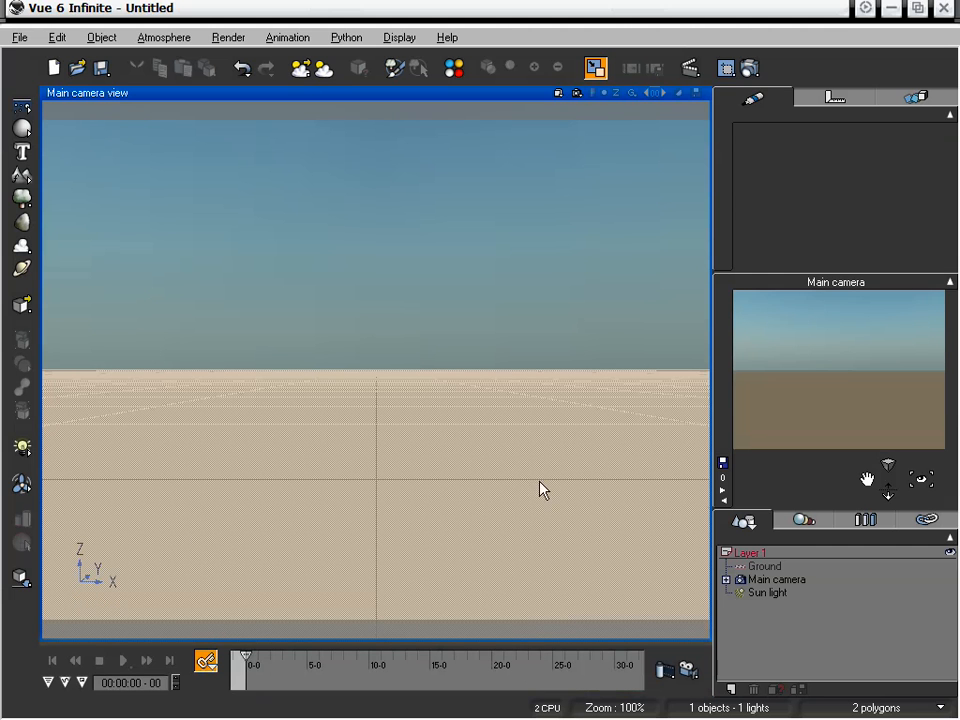
pyautogui.click(287, 37)
pyautogui.click(311, 54)
pyautogui.moveTo(311, 62); pyautogui.dragTo(340, 91)
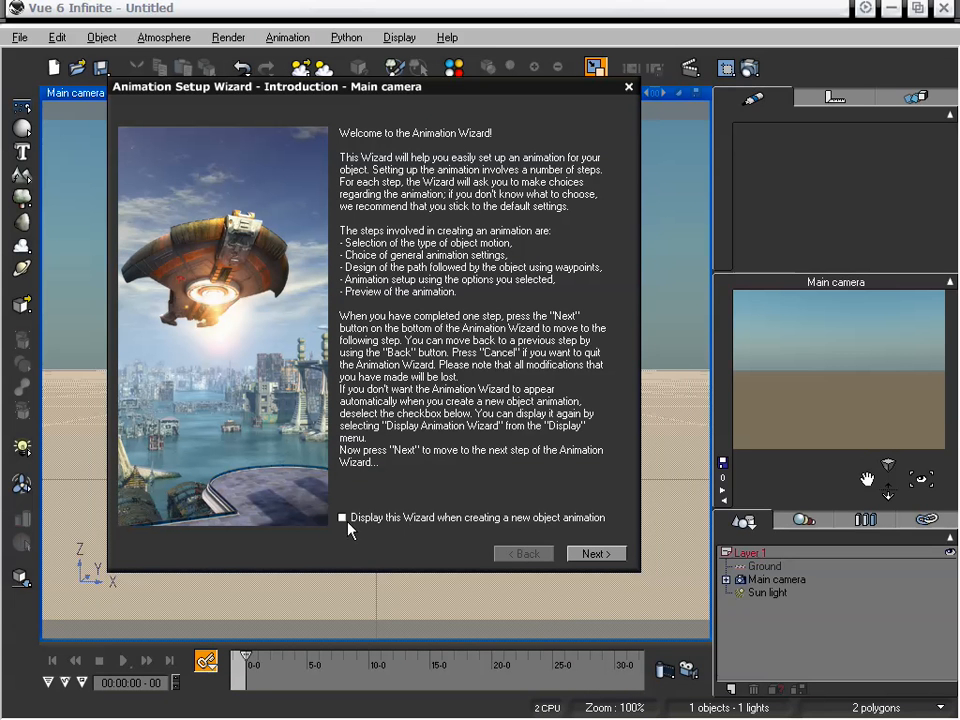
pyautogui.click(628, 87)
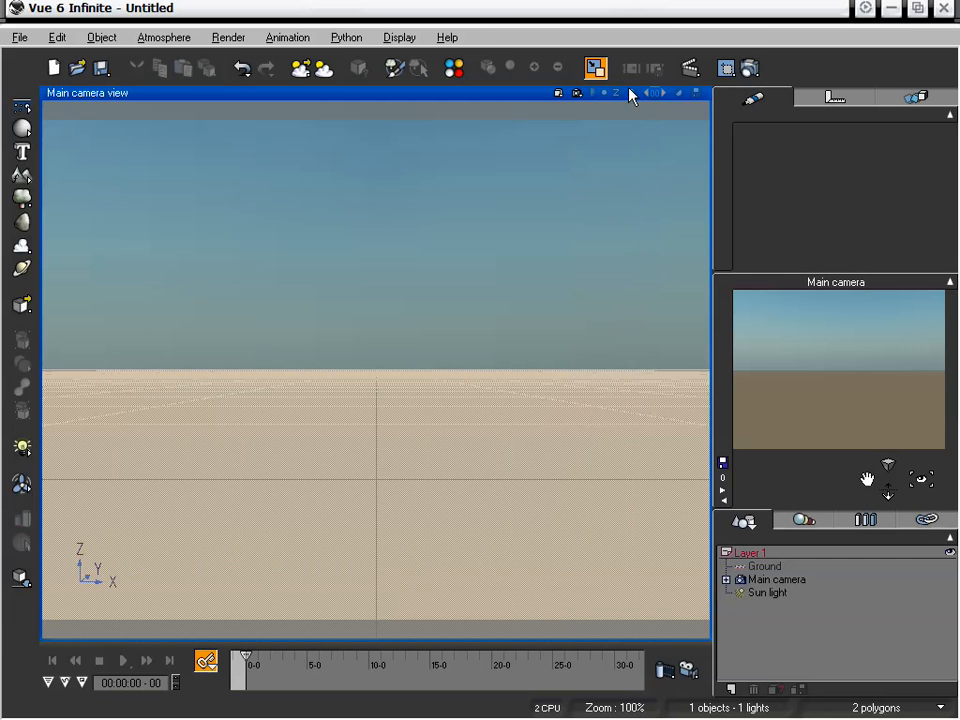
# Add a sphere and animate it moving along the X axis from the view's left side at 0 s to its right side at 10 s
pyautogui.click(22, 128)
pyautogui.moveTo(471, 289); pyautogui.dragTo(356, 298)
pyautogui.moveTo(245, 657); pyautogui.dragTo(369, 657)
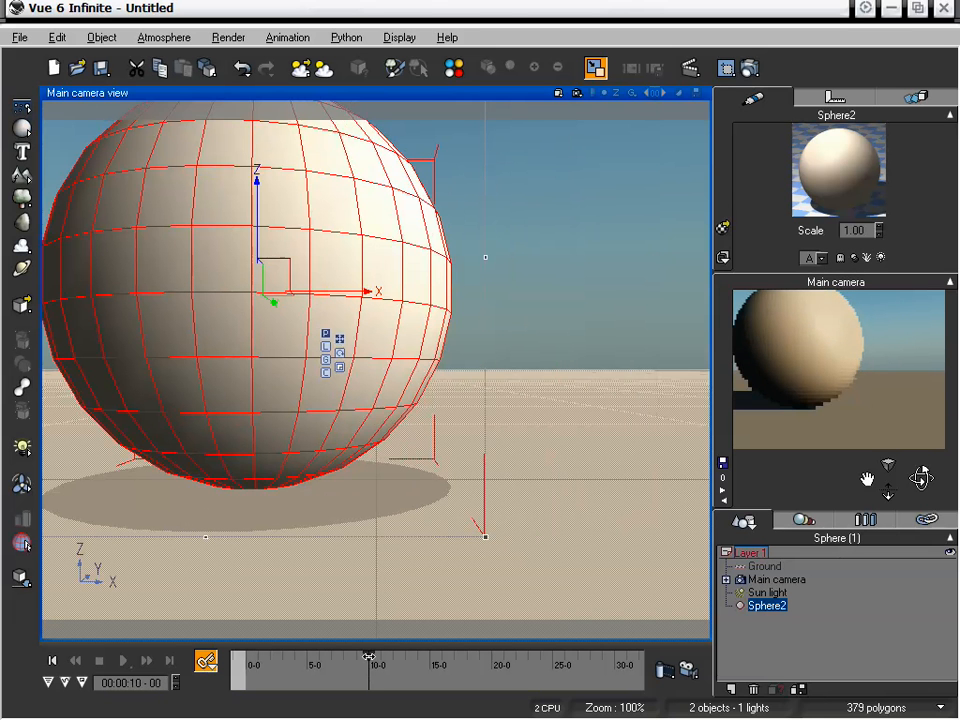
pyautogui.moveTo(358, 294); pyautogui.dragTo(669, 302)
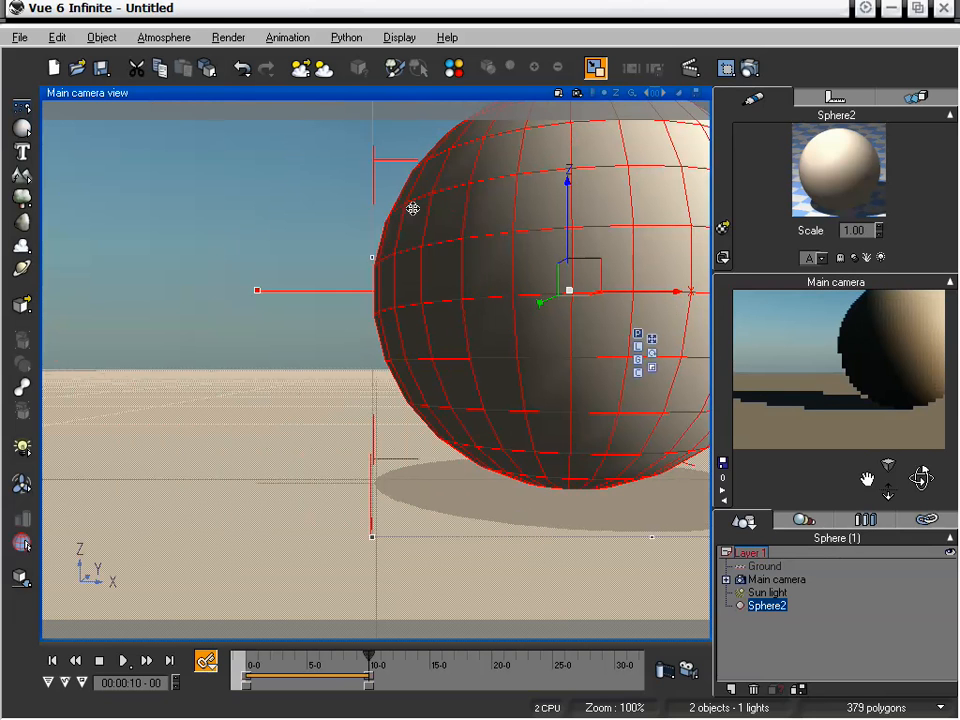
# Open the Animation Render Options for the animated scene
pyautogui.click(228, 37)
pyautogui.moveTo(276, 40)
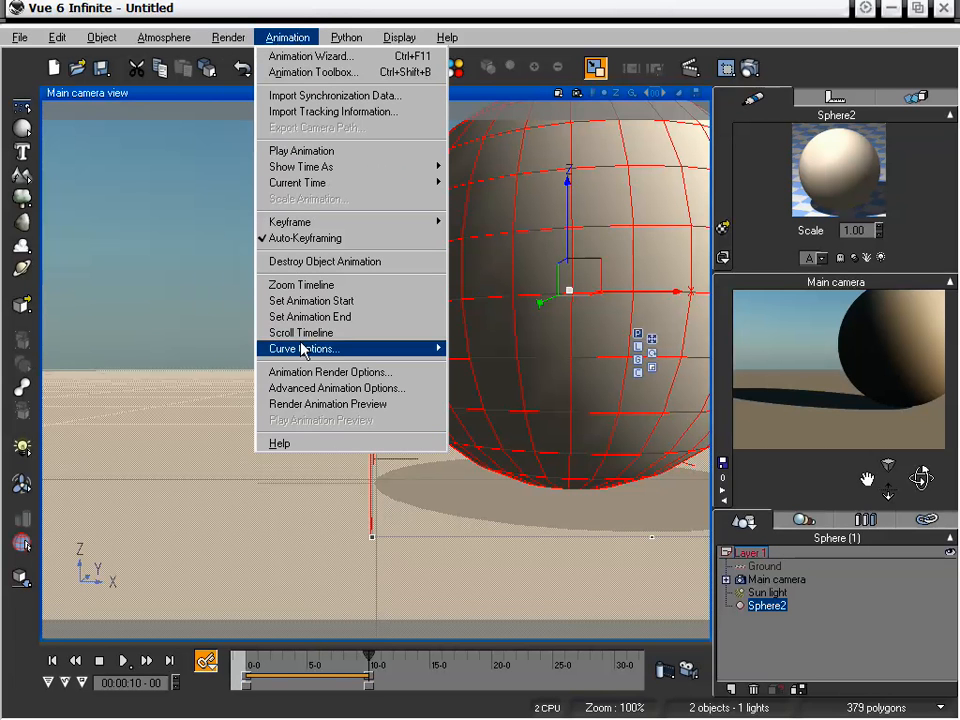
pyautogui.click(329, 372)
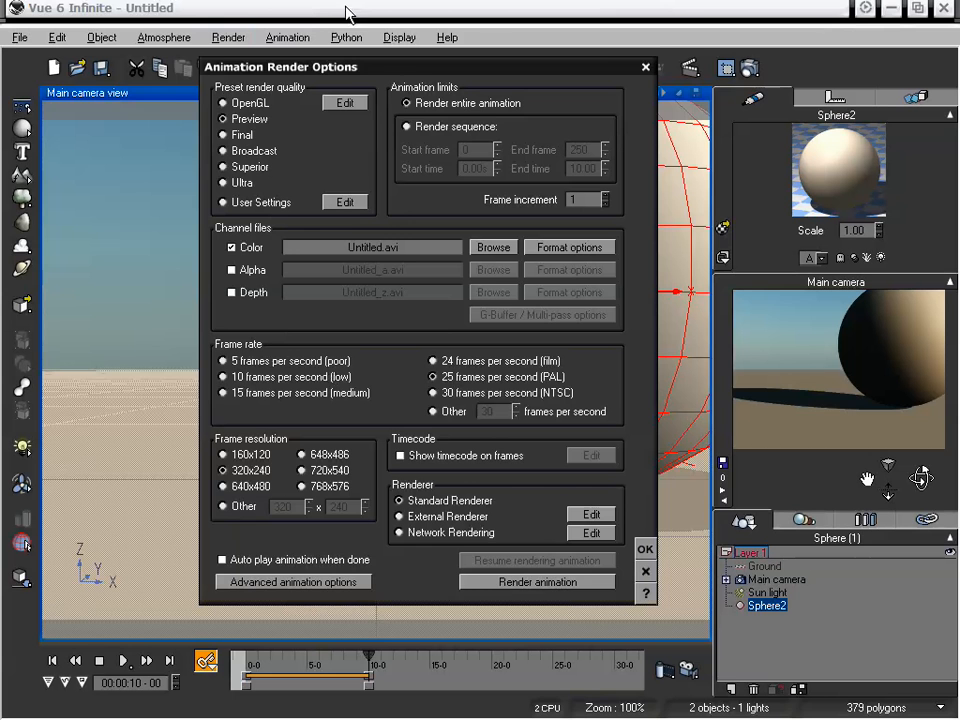
pyautogui.moveTo(378, 71); pyautogui.dragTo(212, 76)
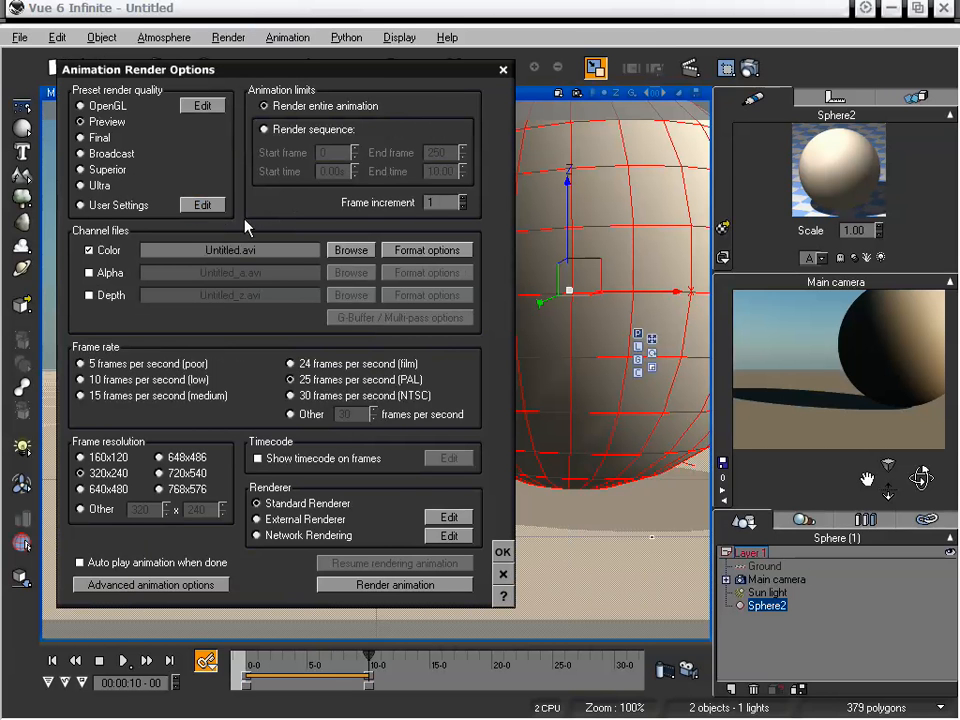
# Review the detailed render options behind the user quality settings
pyautogui.click(200, 205)
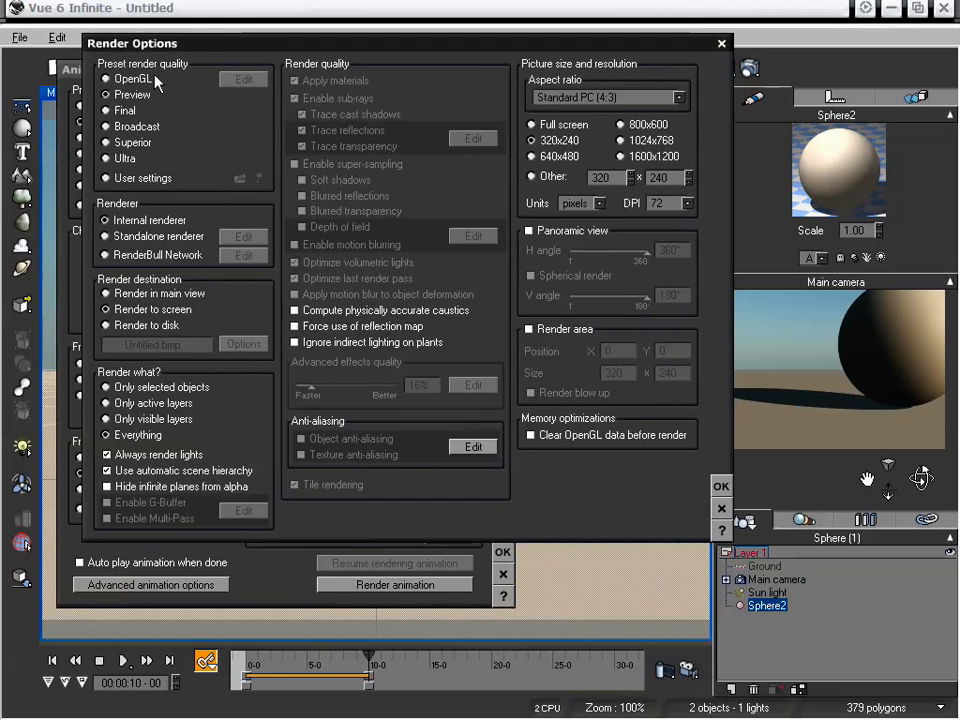
pyautogui.moveTo(381, 44); pyautogui.dragTo(451, 48)
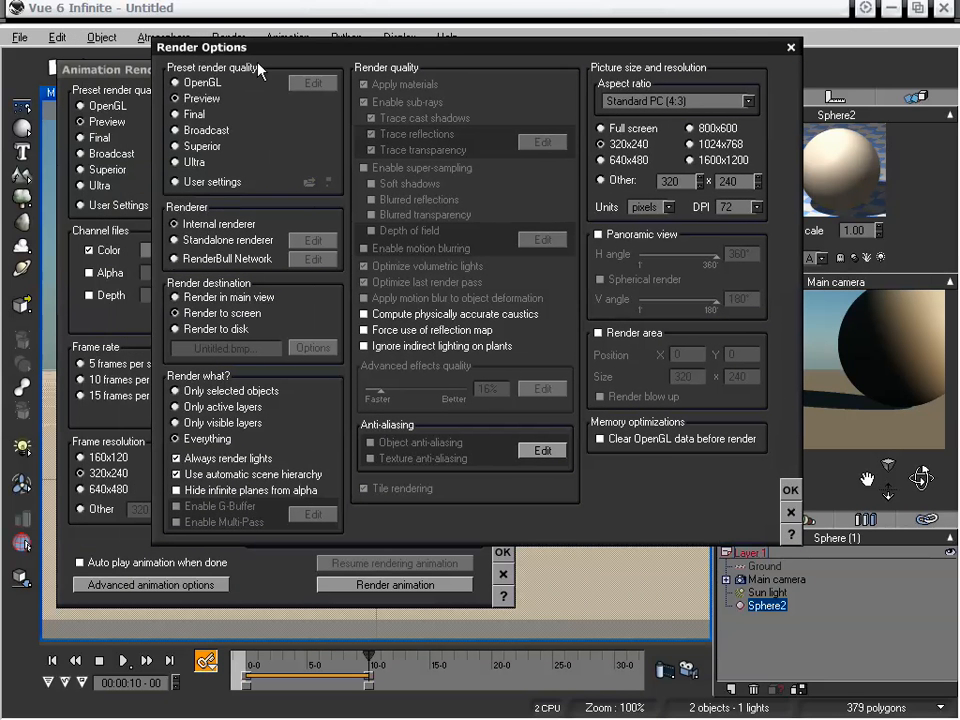
pyautogui.click(790, 489)
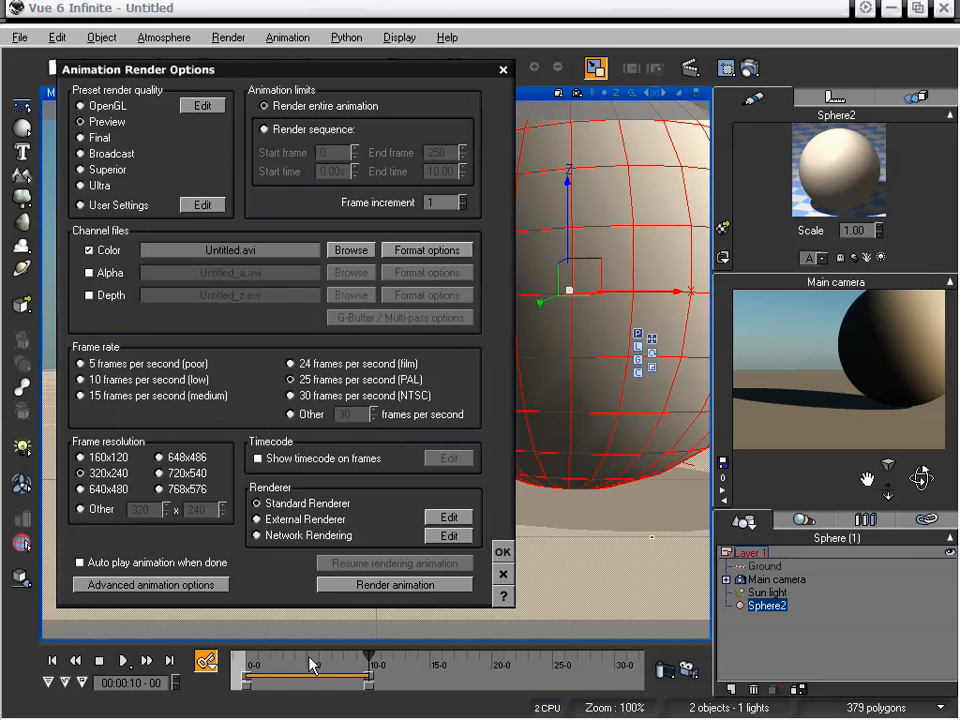
# Limit the animation render to a sequence from frame 0 to frame 250 with a frame increment of 1
pyautogui.click(288, 131)
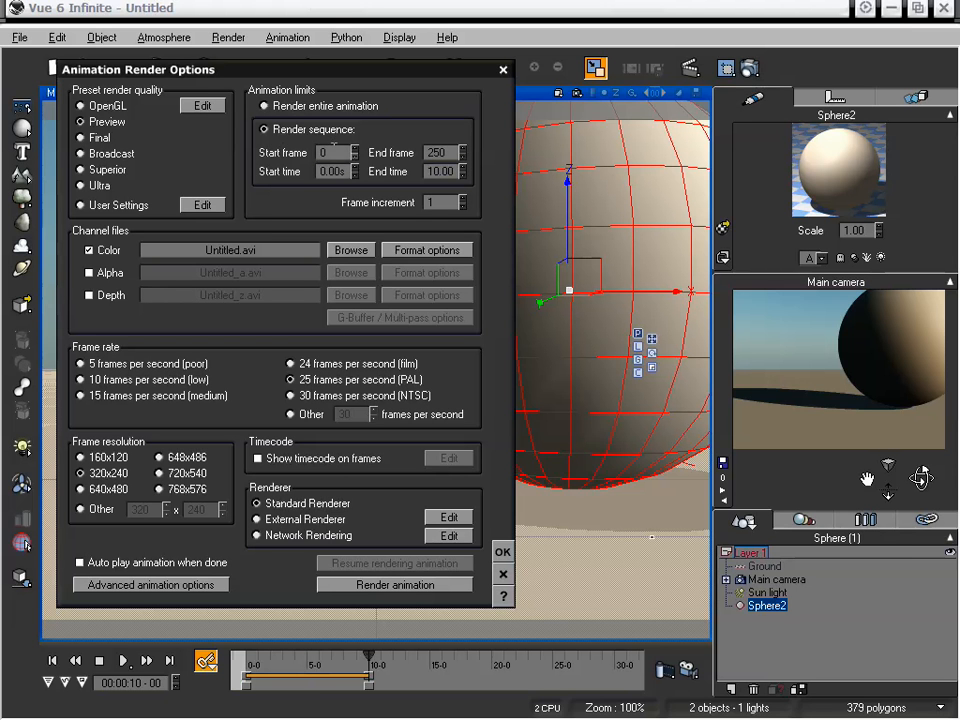
pyautogui.click(338, 153)
pyautogui.click(345, 172)
pyautogui.click(436, 152)
pyautogui.click(443, 202)
# Set the preset render quality to Final in the detailed render options
pyautogui.click(202, 204)
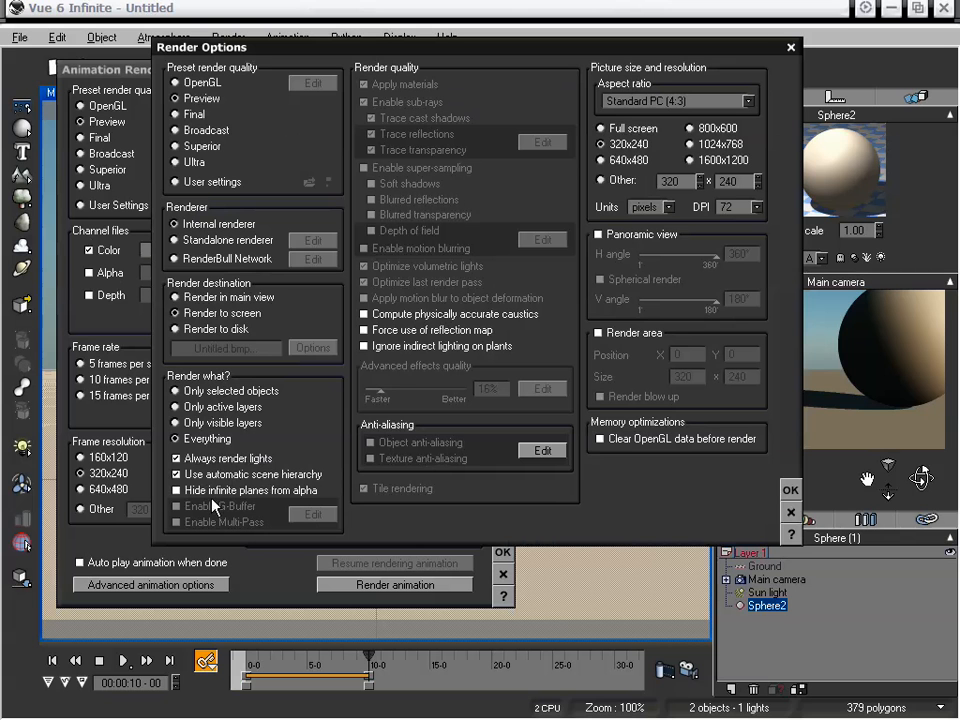
pyautogui.click(210, 129)
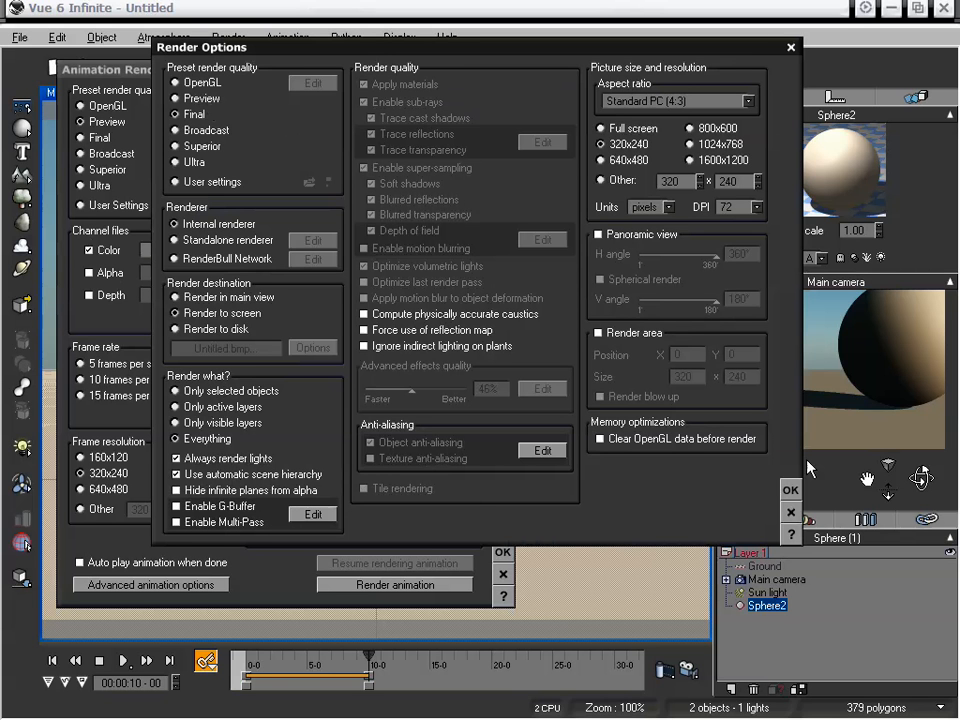
pyautogui.click(790, 491)
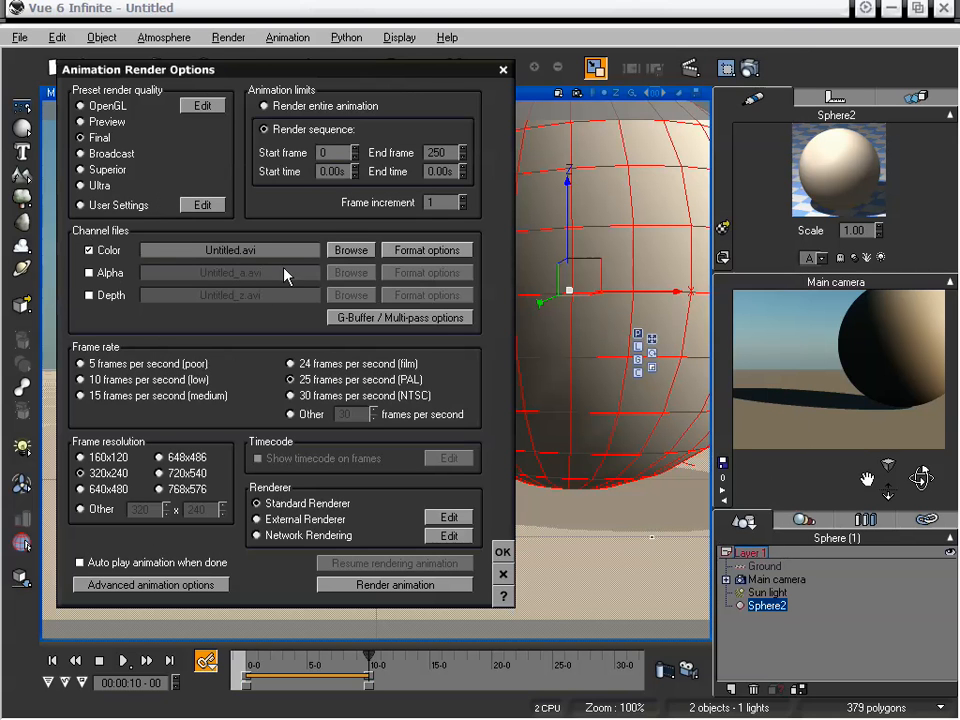
# Examine the color channel output setting and the G-Buffer / Multi-Pass options without changing them
pyautogui.click(89, 251)
pyautogui.click(89, 251)
pyautogui.click(358, 318)
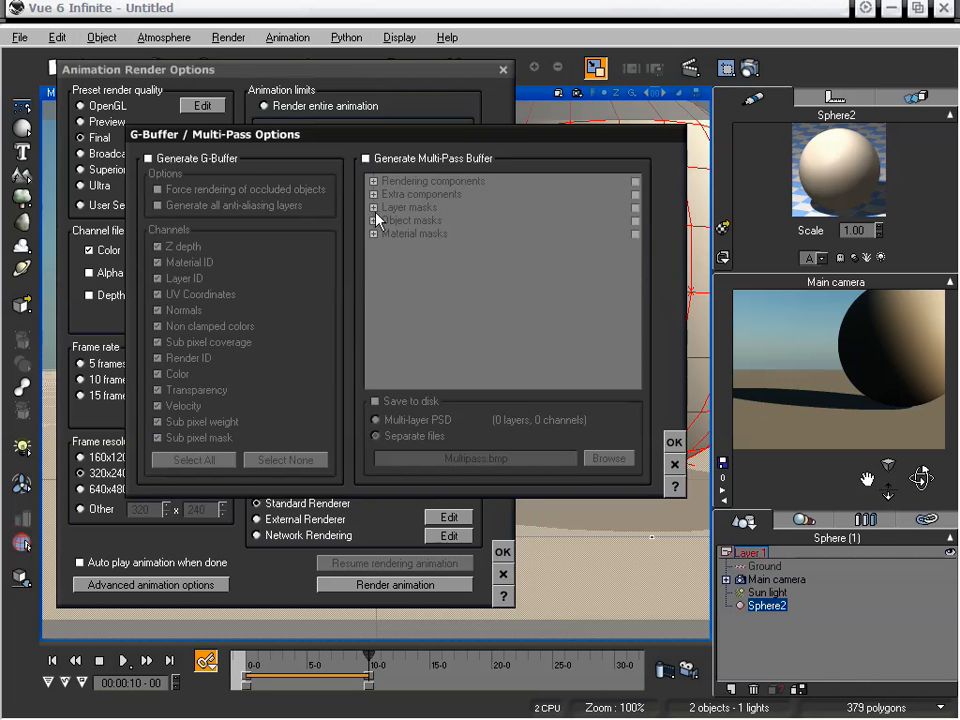
pyautogui.click(674, 464)
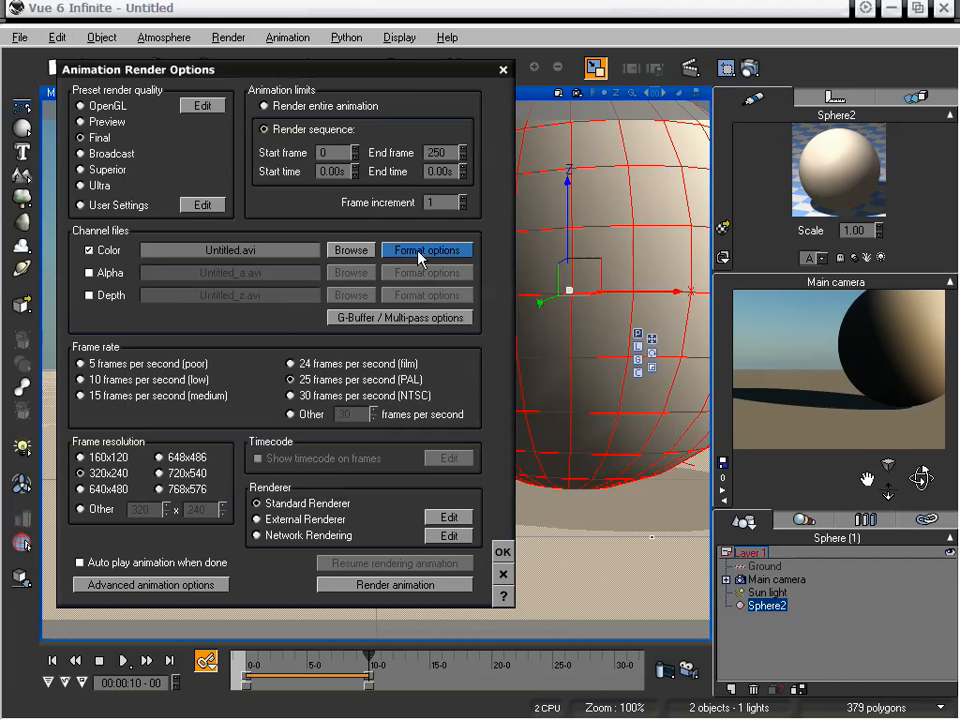
# Look through the video compressors available in the color channel's format options, keeping the existing codec
pyautogui.click(460, 256)
pyautogui.moveTo(295, 255); pyautogui.dragTo(397, 169)
pyautogui.click(426, 217)
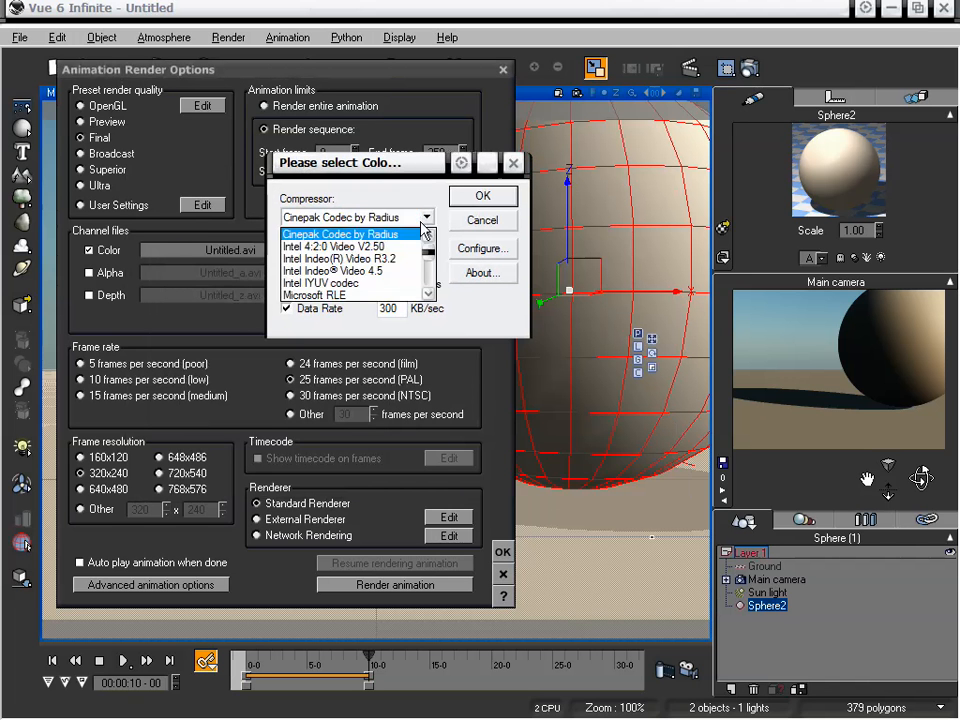
pyautogui.moveTo(432, 255); pyautogui.dragTo(433, 289)
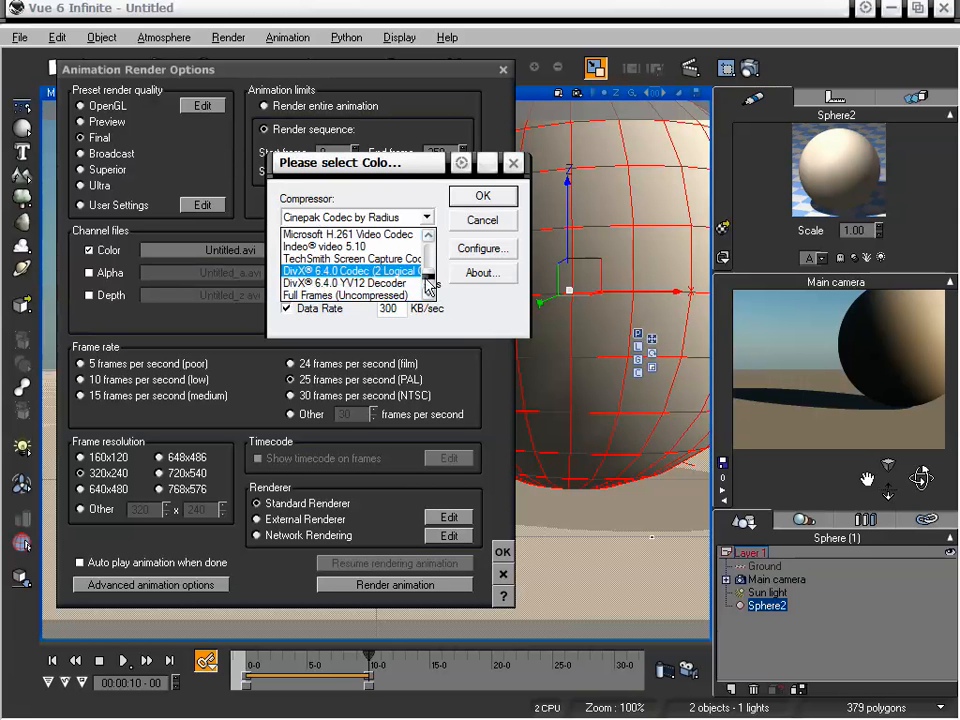
pyautogui.scroll(2, 415, 277)
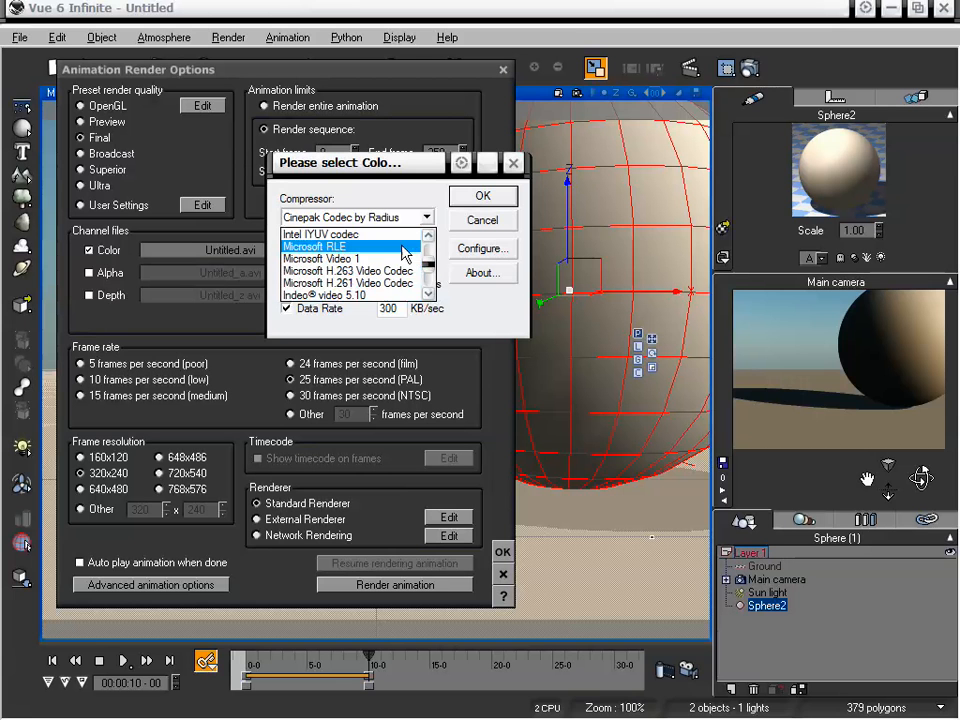
pyautogui.scroll(1, 415, 245)
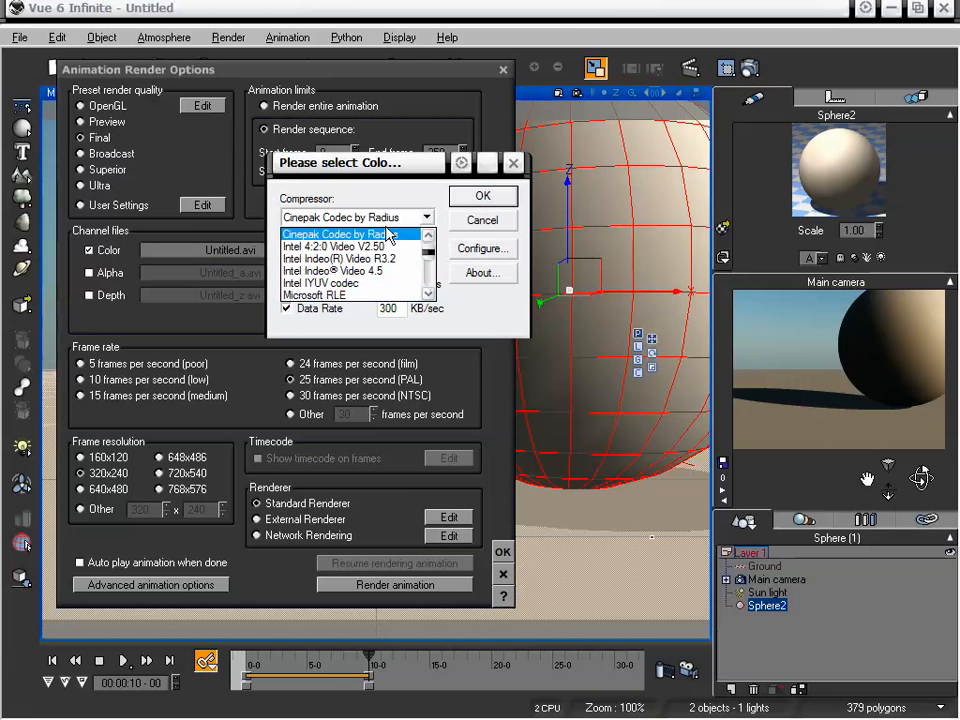
pyautogui.click(478, 224)
pyautogui.click(478, 222)
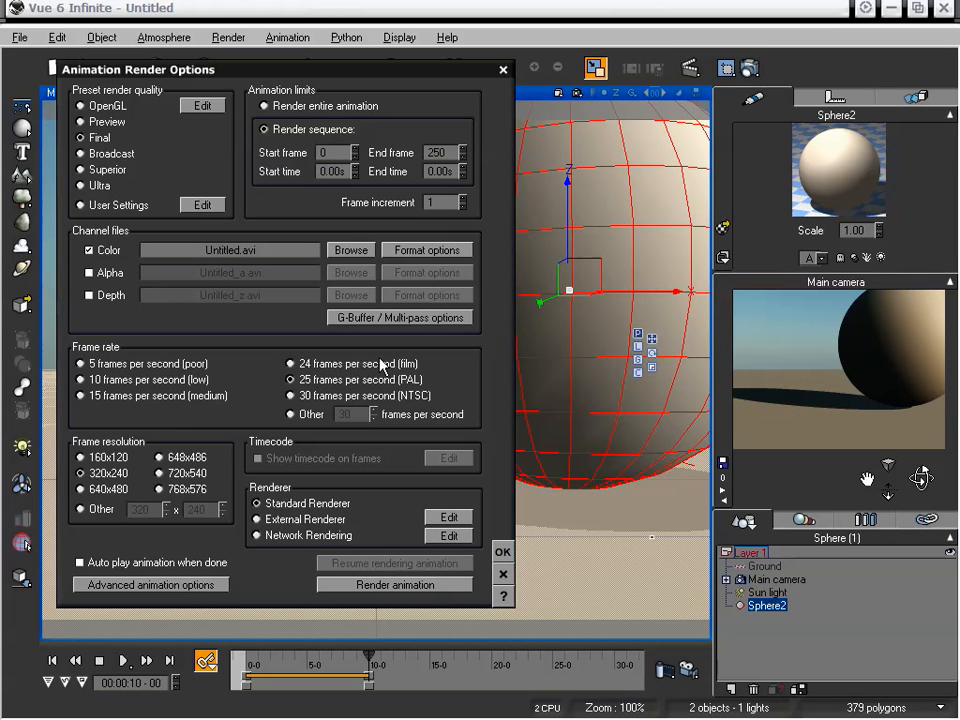
# Set the animation frame rate to 30 frames per second (NTSC)
pyautogui.click(325, 400)
pyautogui.click(301, 414)
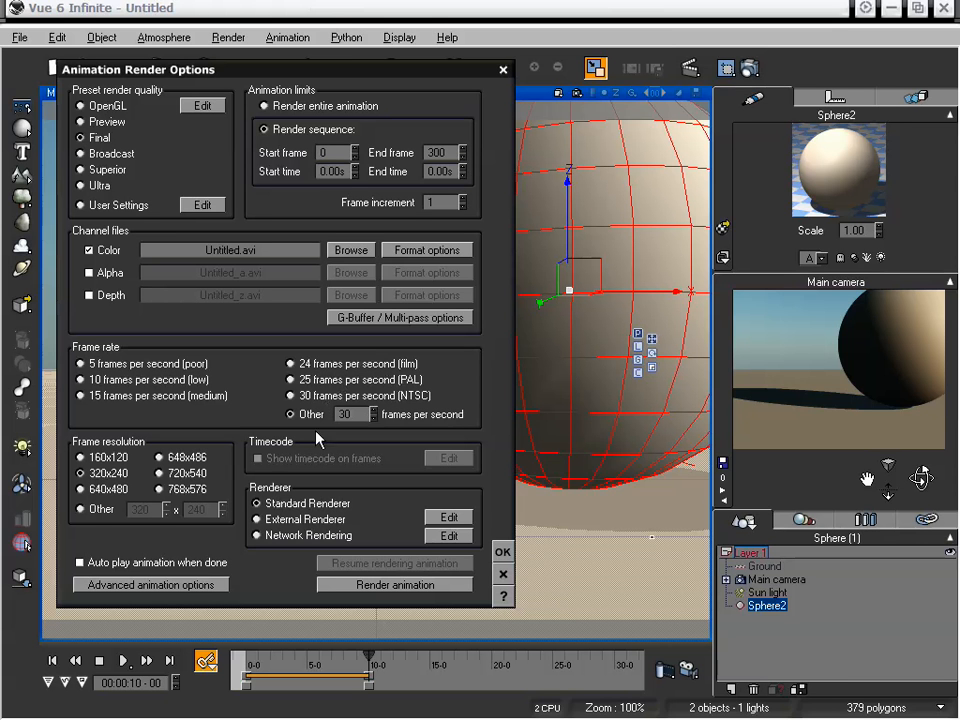
pyautogui.click(362, 398)
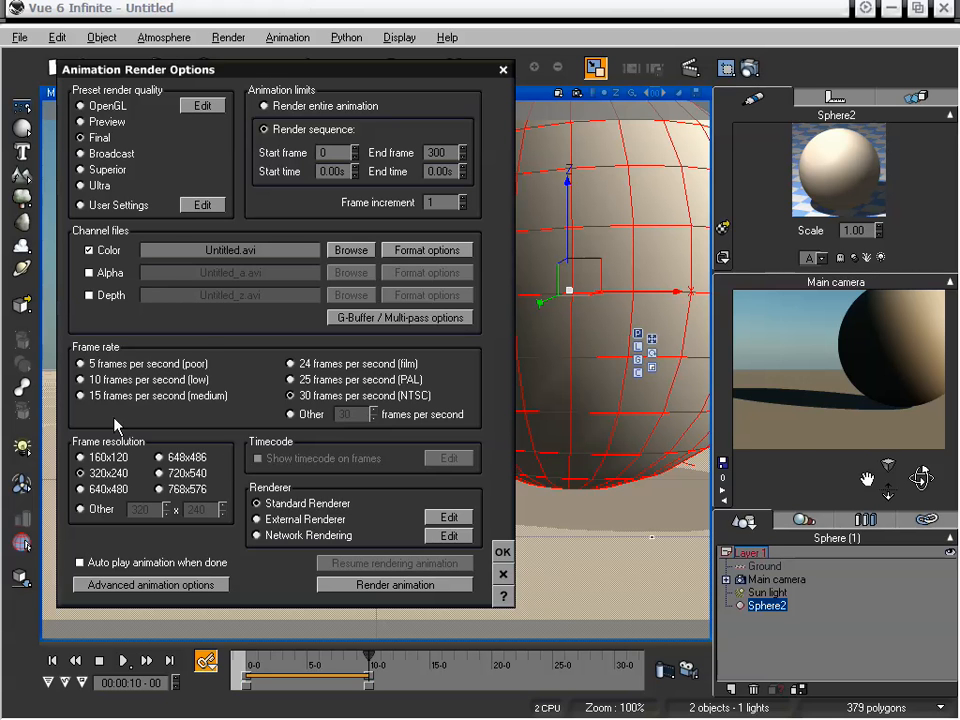
# Set the render resolution to 640x480 in the detailed render options
pyautogui.click(204, 206)
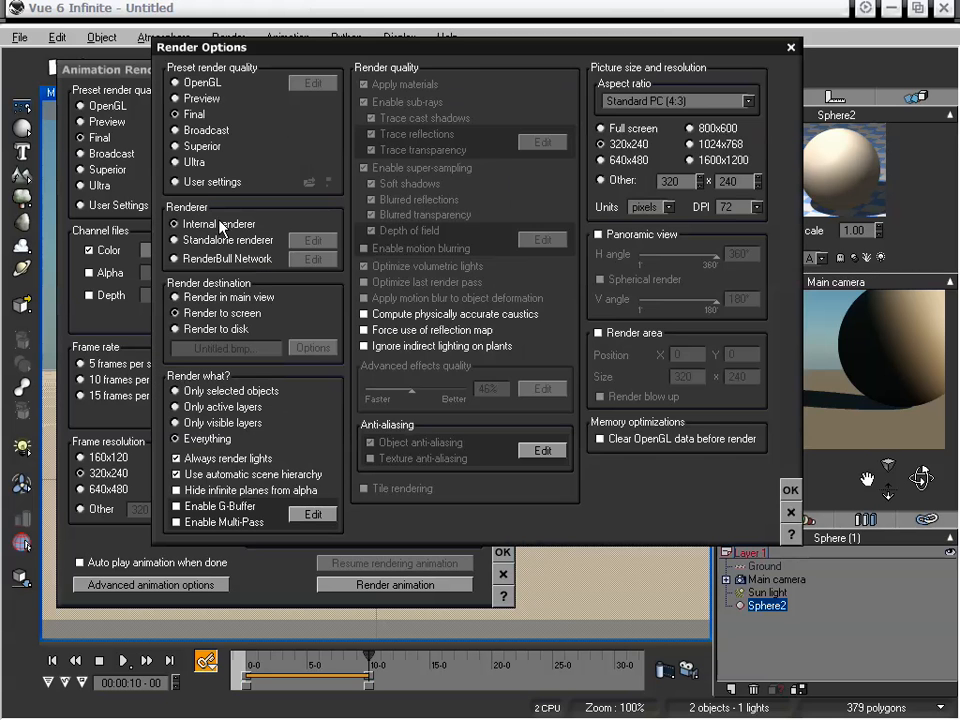
pyautogui.click(601, 160)
pyautogui.click(790, 490)
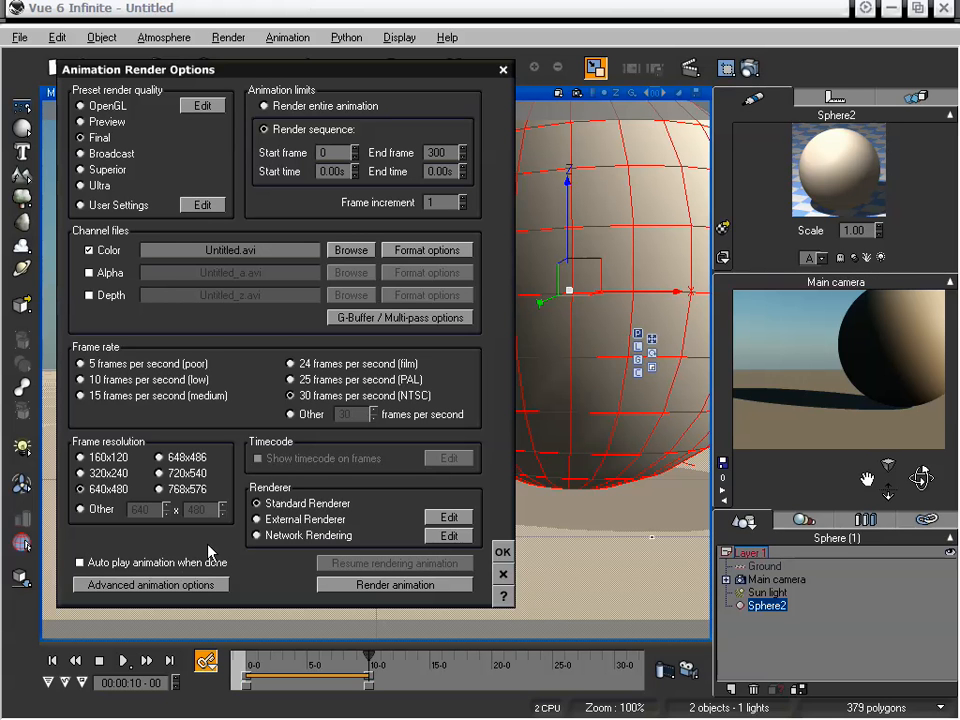
# Examine the distance blurring and field interlacing settings in the Advanced Animation Options, discarding any changes
pyautogui.click(178, 585)
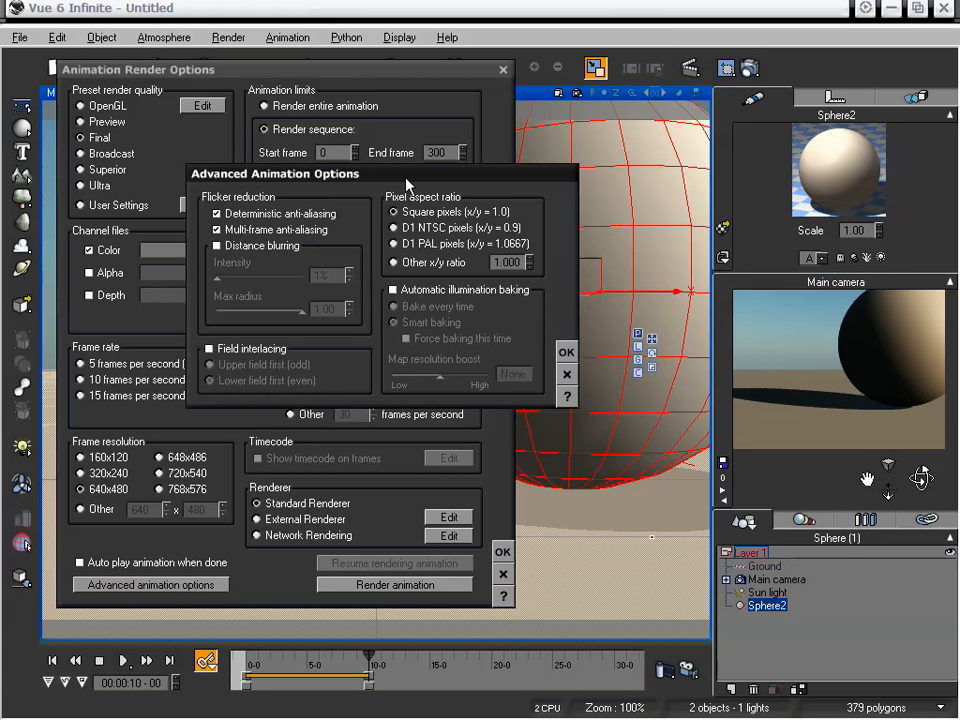
pyautogui.moveTo(406, 181); pyautogui.dragTo(430, 173)
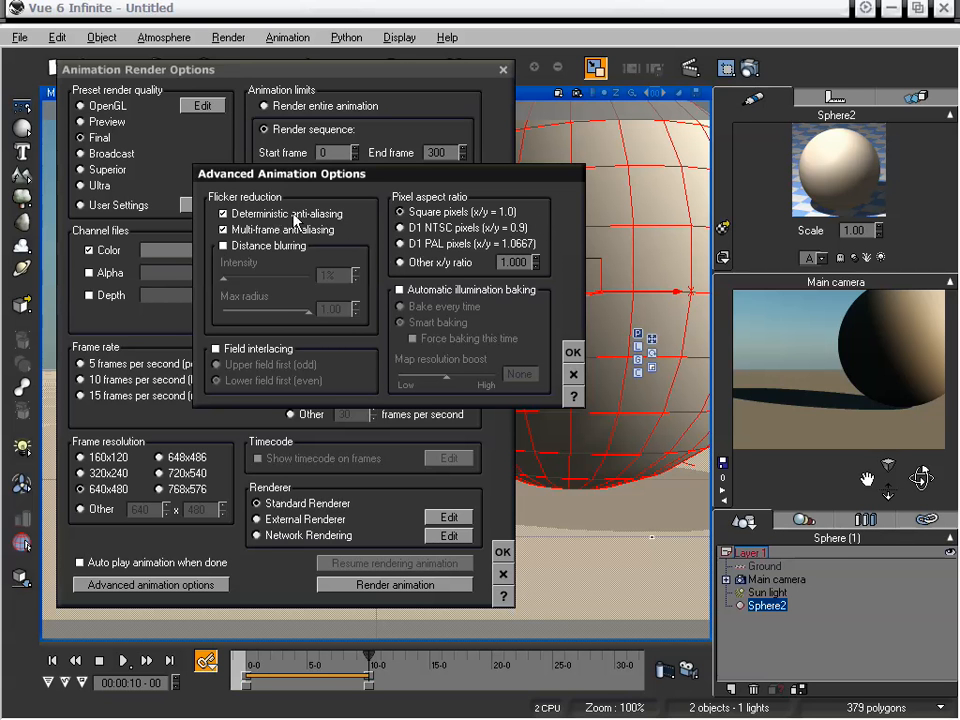
pyautogui.click(293, 247)
pyautogui.click(293, 248)
pyautogui.click(279, 348)
pyautogui.click(276, 348)
pyautogui.click(573, 375)
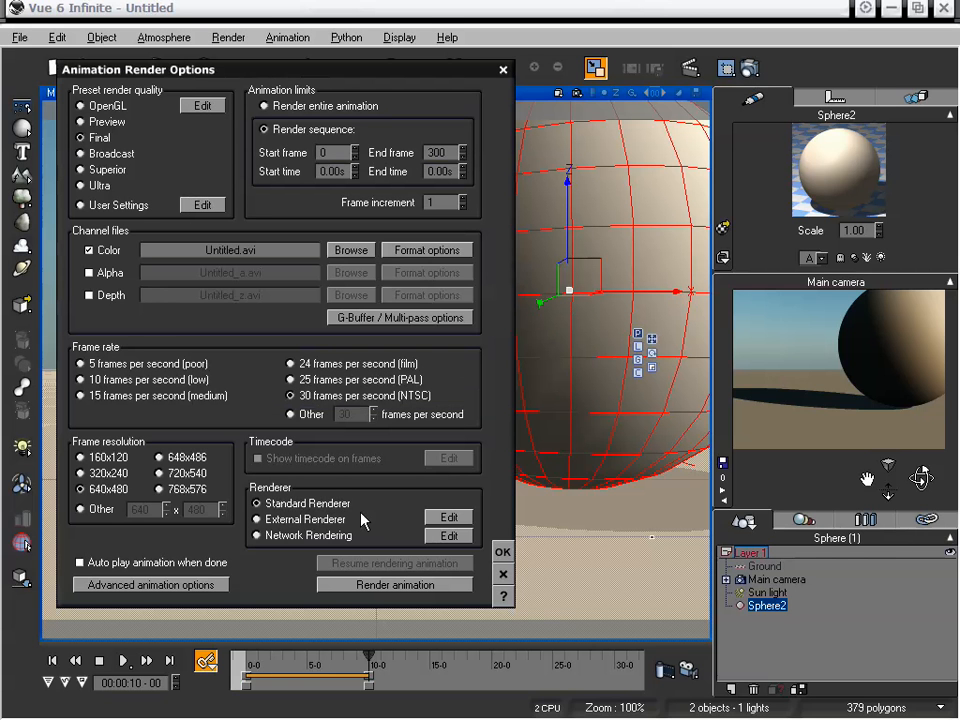